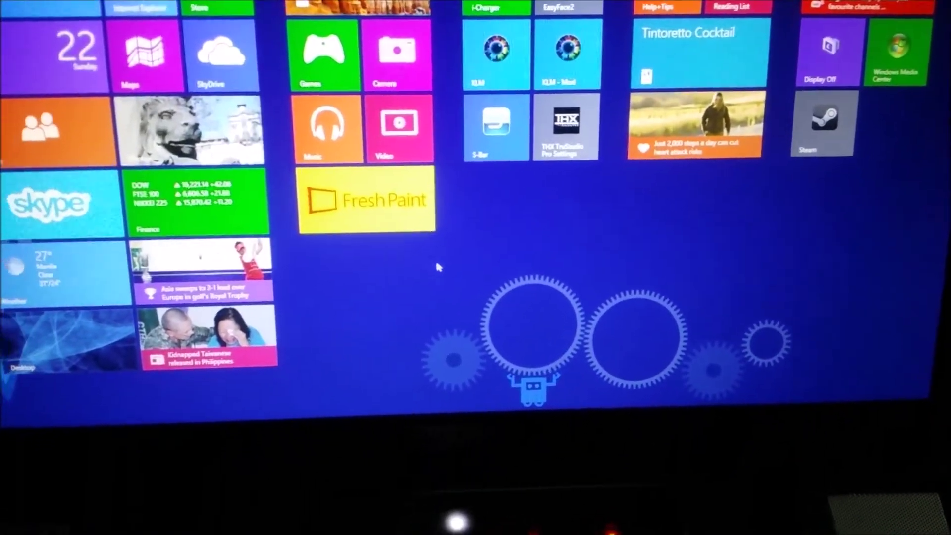
# Step: Bring up the Win+X system tools menu to reach Control Panel's Tablet PC Settings
pyautogui.press('super+x')
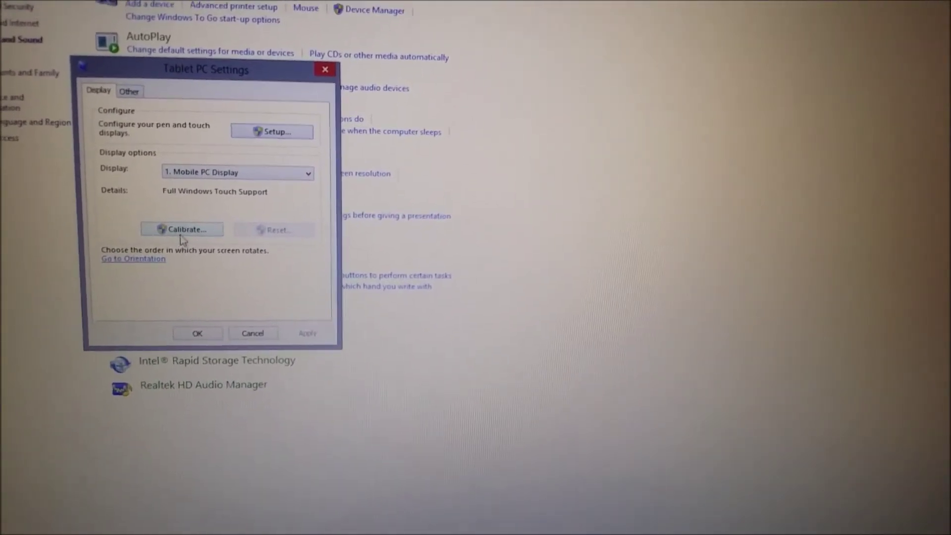
# Step: Run pen calibration on the Mobile PC Display and confirm saving the calibration data
pyautogui.click(179, 232)
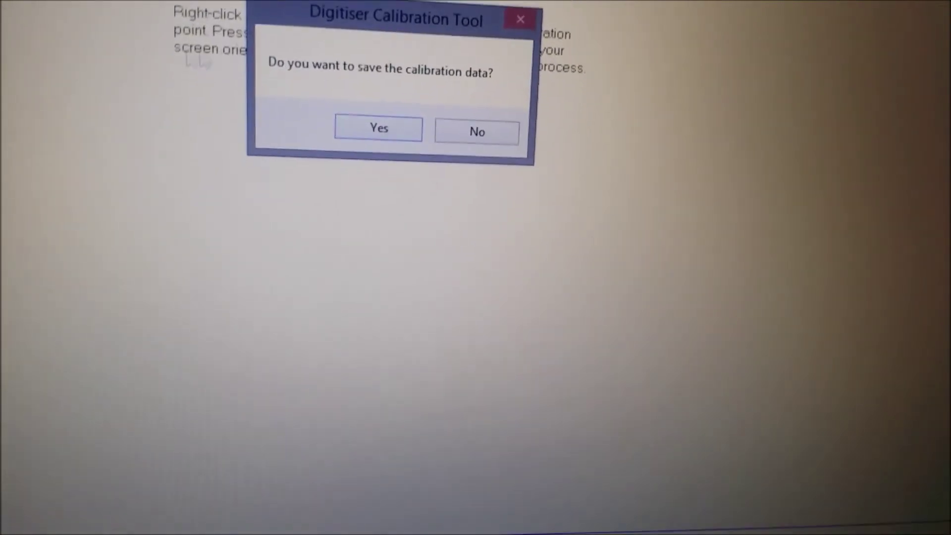
pyautogui.click(383, 114)
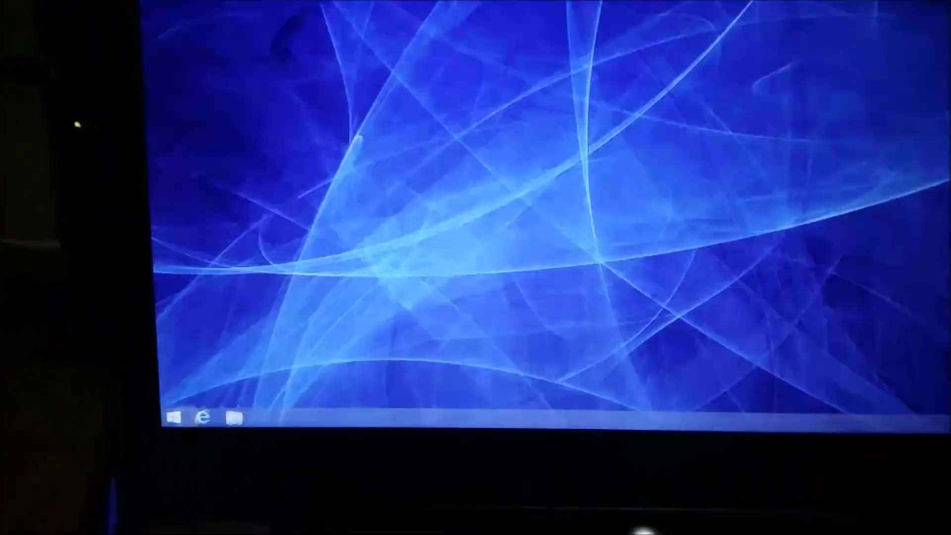
# Step: Switch to the Start screen with the pen, then return to the desktop
pyautogui.click(178, 430)
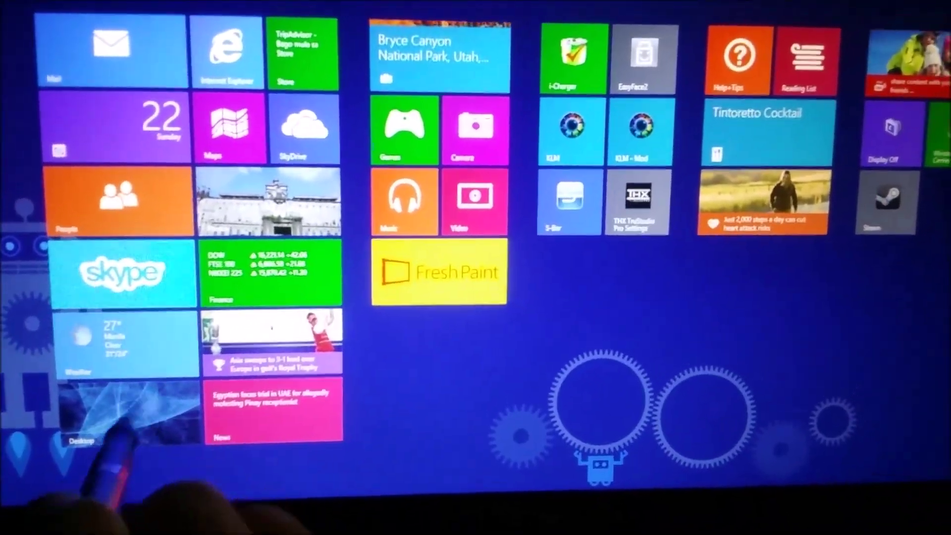
pyautogui.click(89, 416)
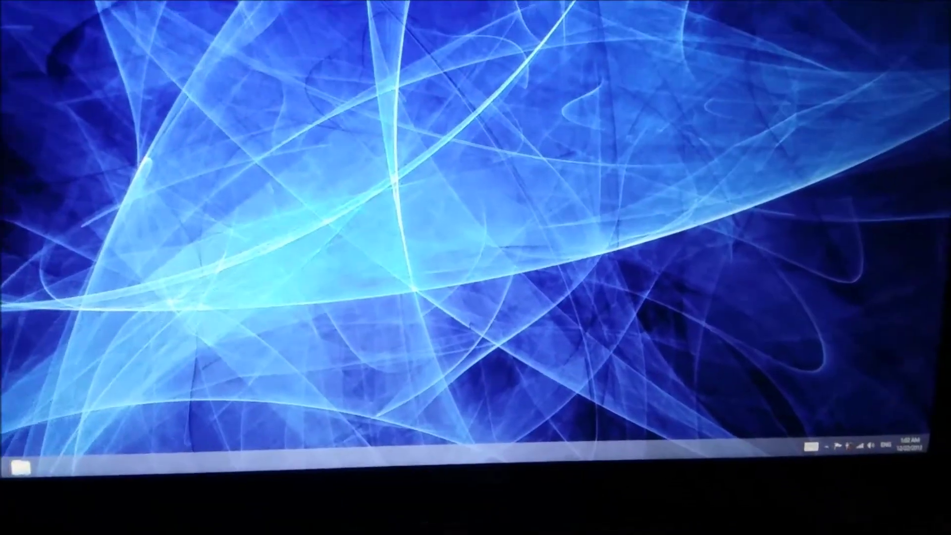